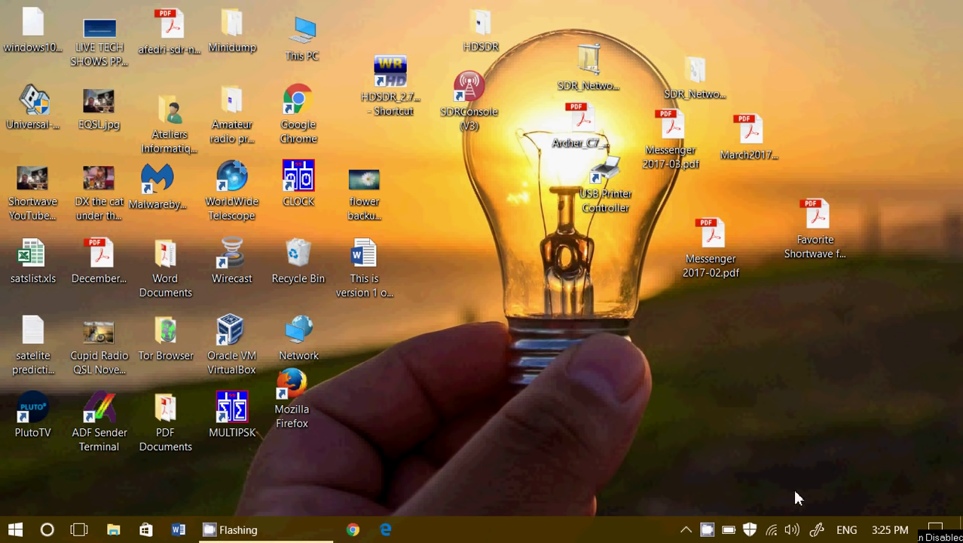
Go from Action Center through All settings and Update & security to the Backup page.
left_click(935, 530)
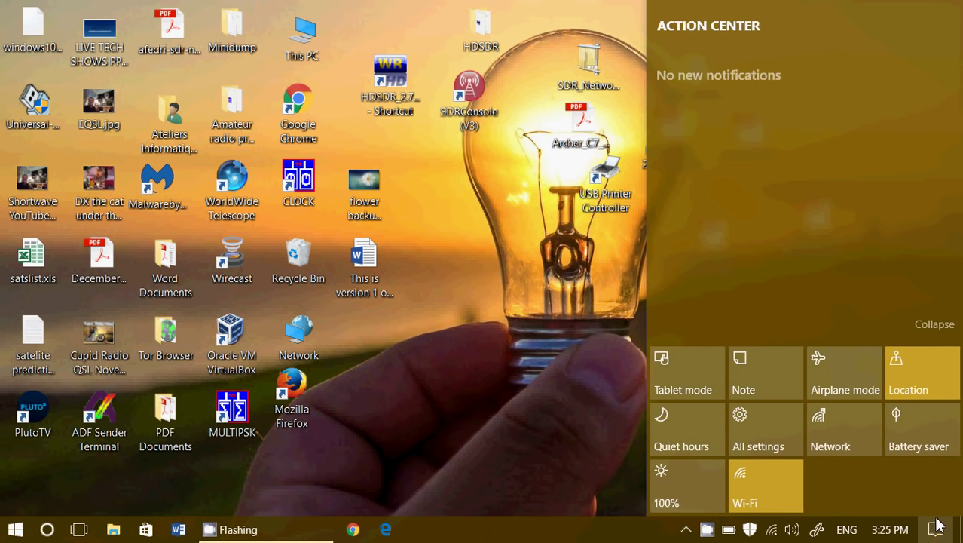
left_click(761, 434)
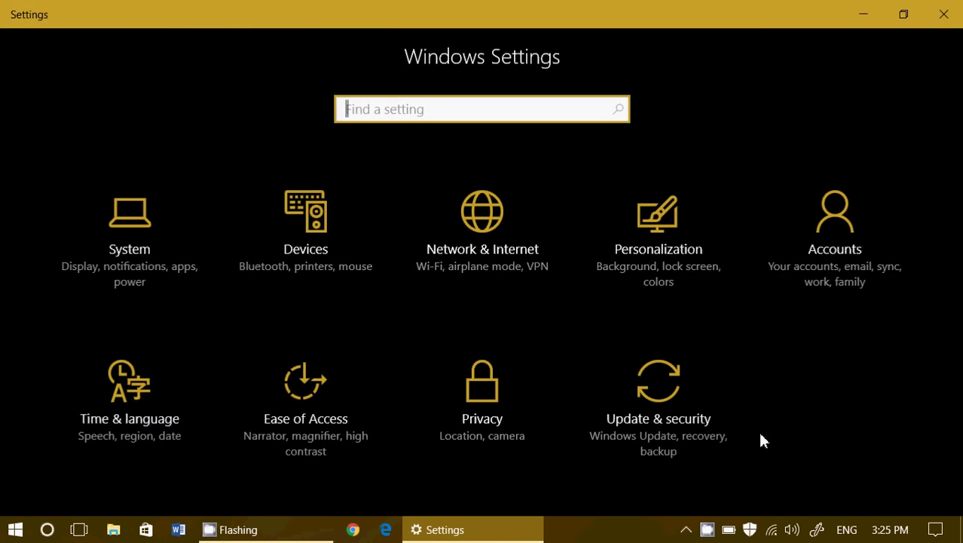
left_click(650, 391)
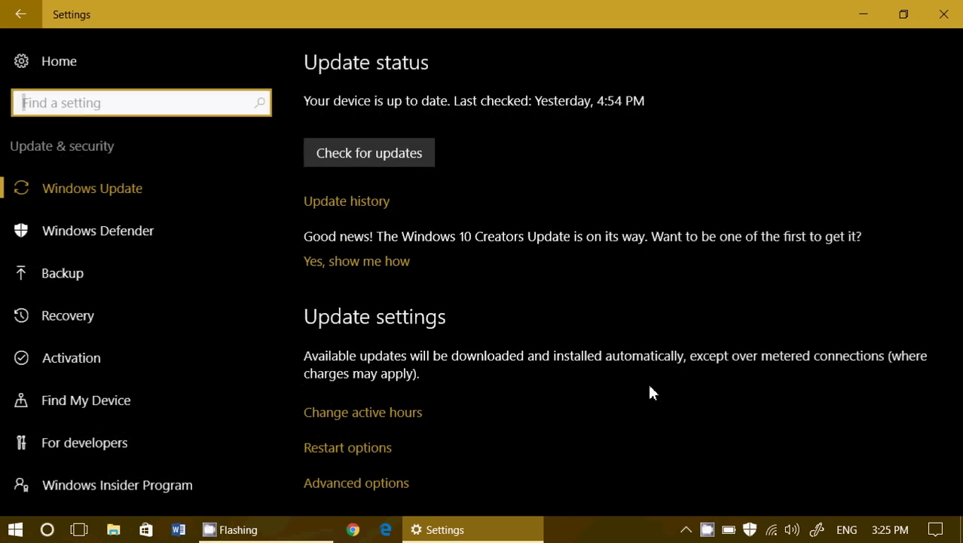
left_click(49, 276)
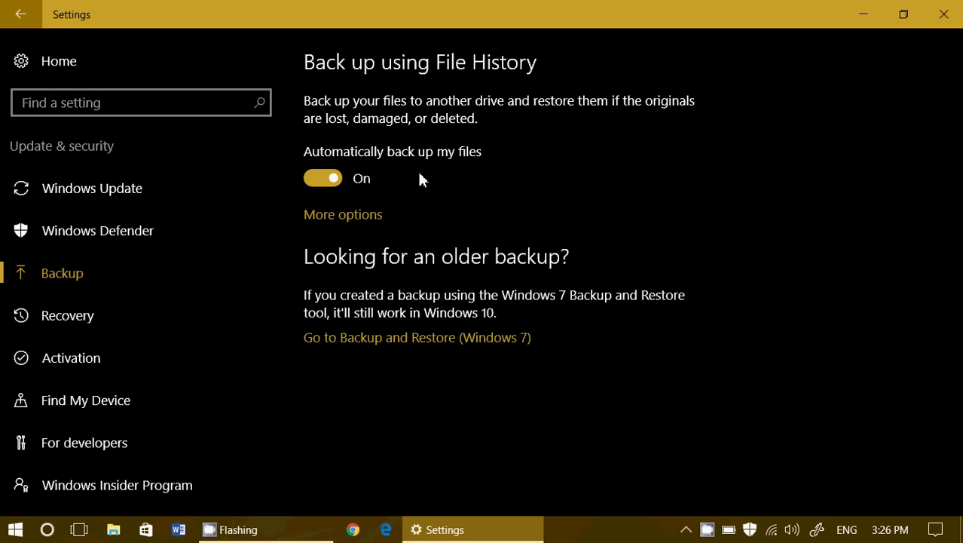
Show the File History options: a 138 GB backup, saved every hour, kept 1 month.
left_click(345, 216)
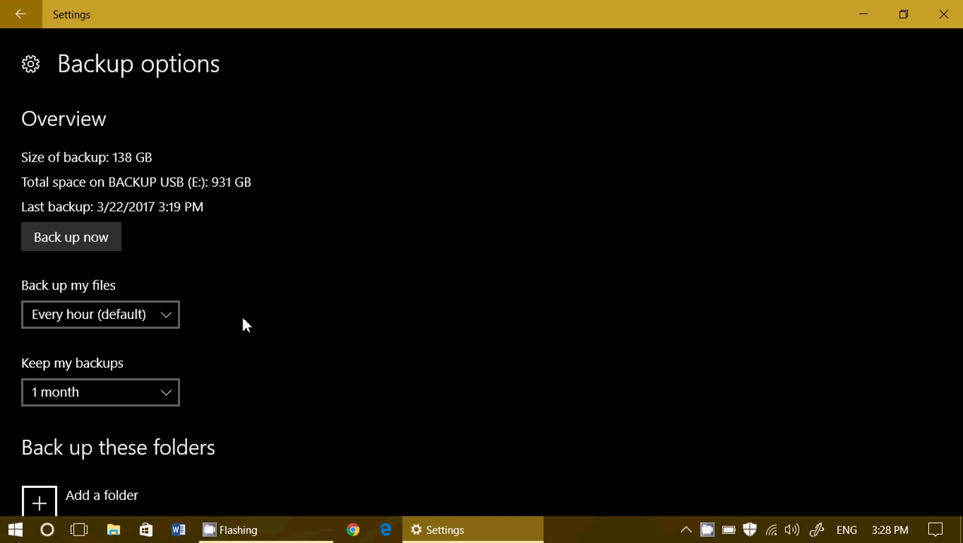
Switch backups to Daily, revert to Every hour (default), then review the folders in File Explorer.
left_click(86, 313)
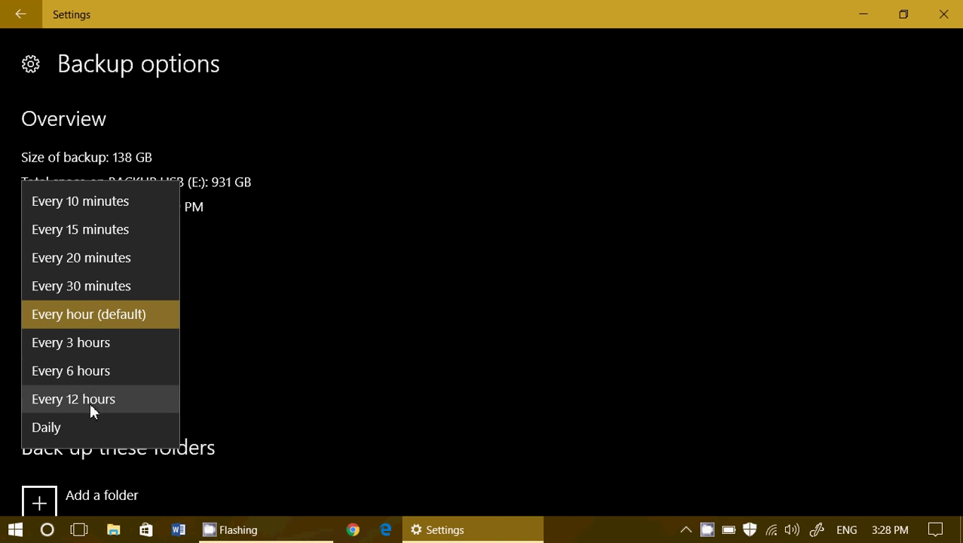
left_click(90, 429)
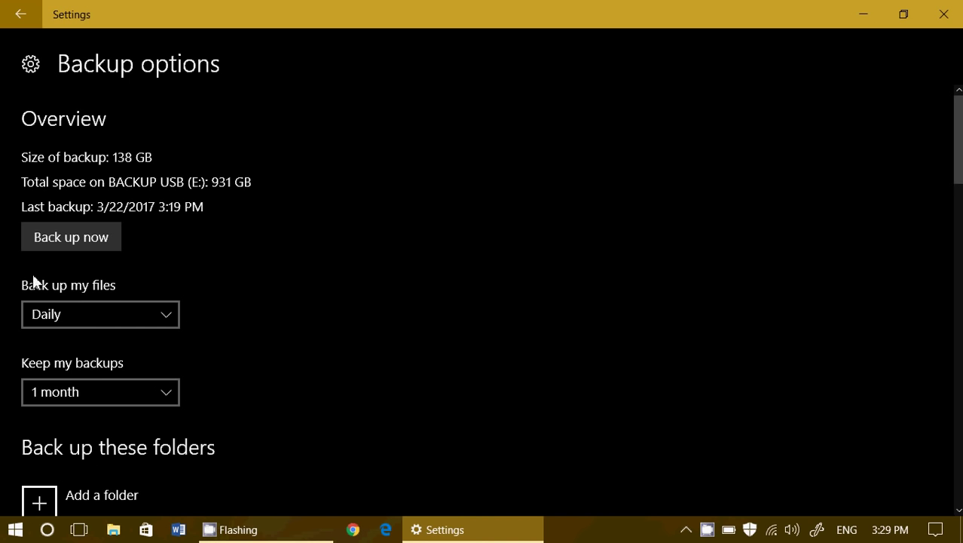
left_click(90, 310)
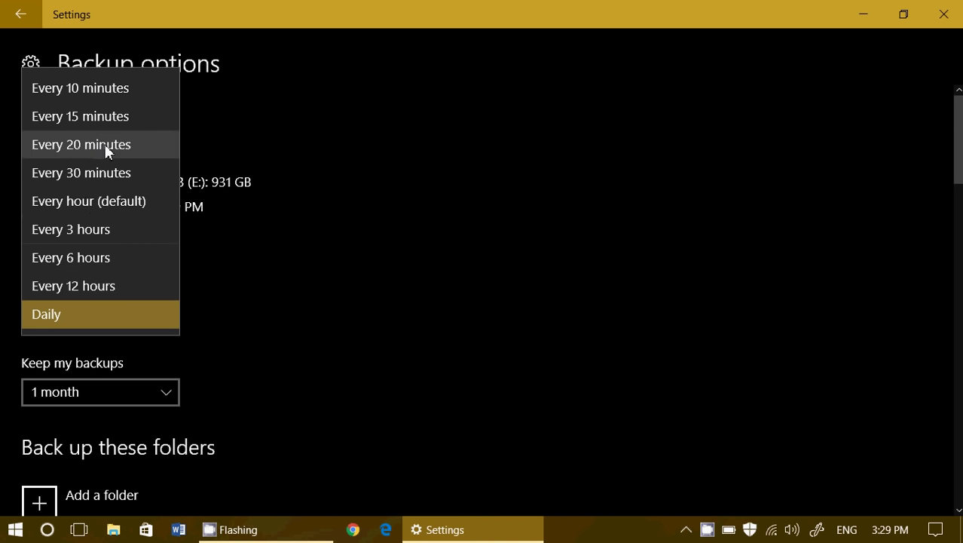
left_click(121, 206)
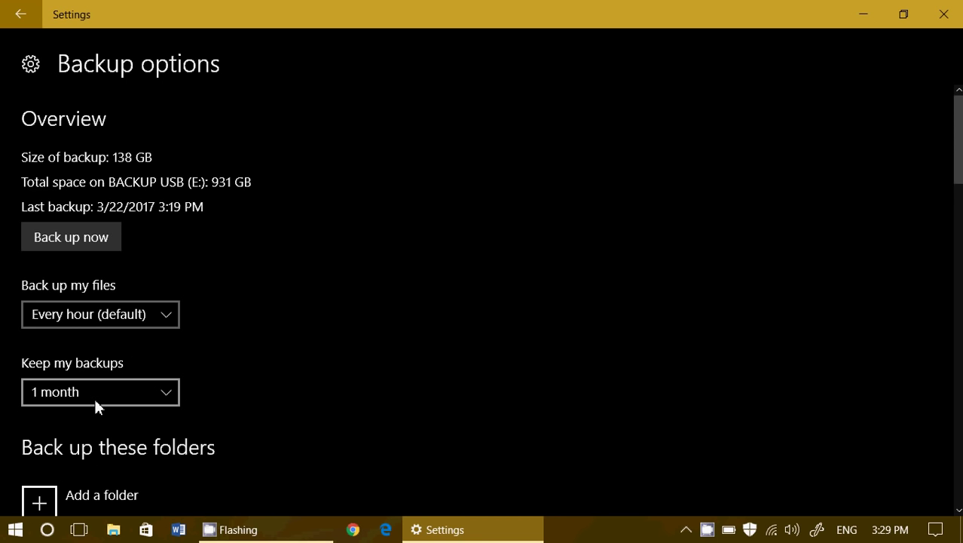
scroll(289, 386, "down", 3)
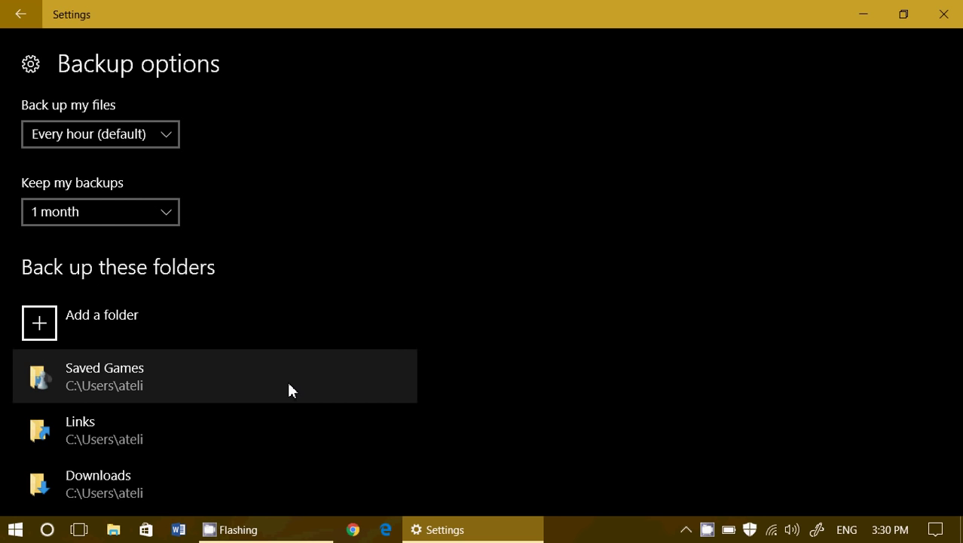
left_click(116, 531)
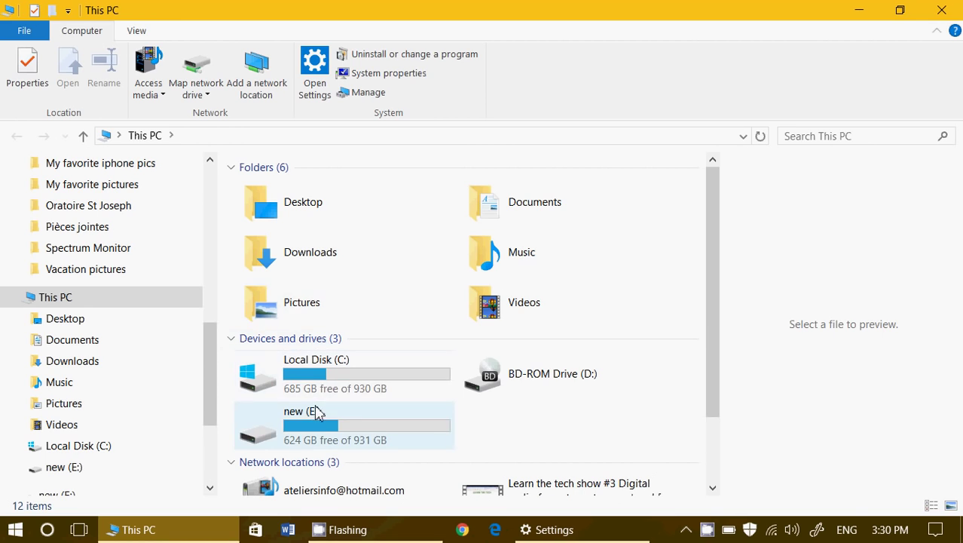
Browse new (E:) > FileHistory > Data > C > Users into the backed-up Desktop folder.
double_click(317, 414)
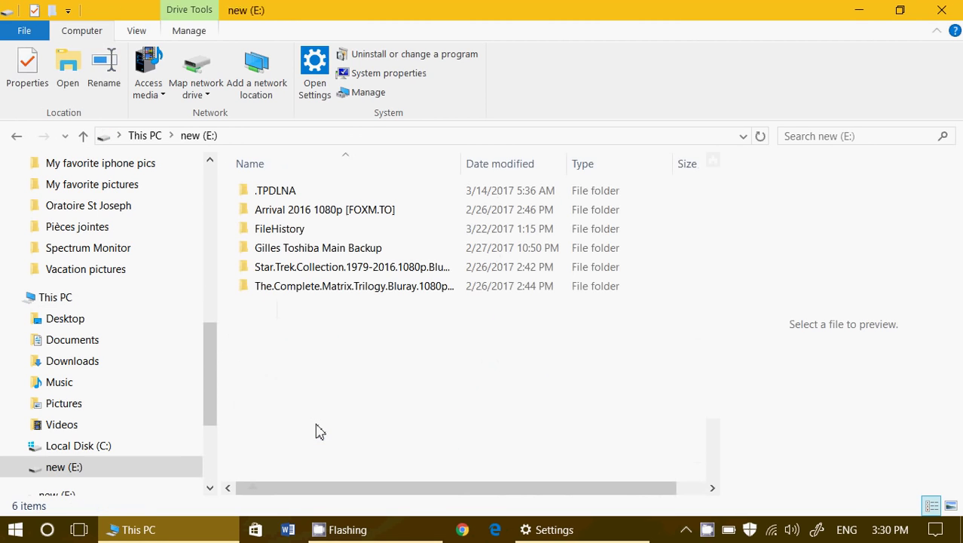
double_click(309, 230)
double_click(304, 194)
double_click(306, 196)
double_click(298, 214)
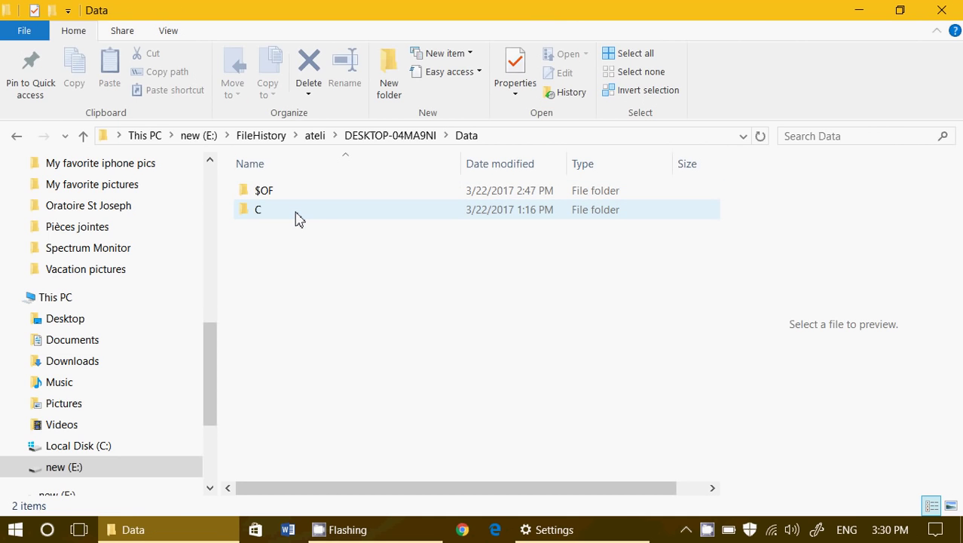
double_click(299, 215)
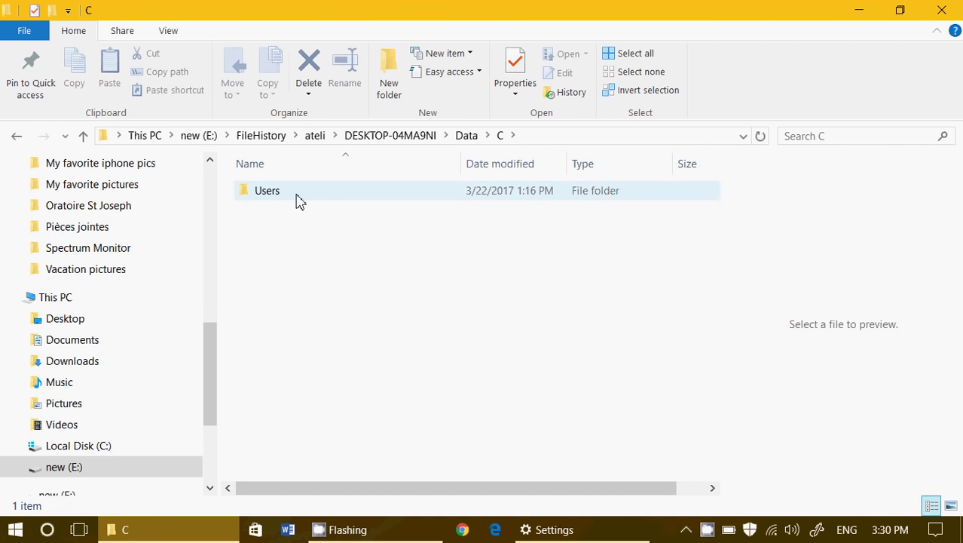
double_click(297, 198)
double_click(298, 198)
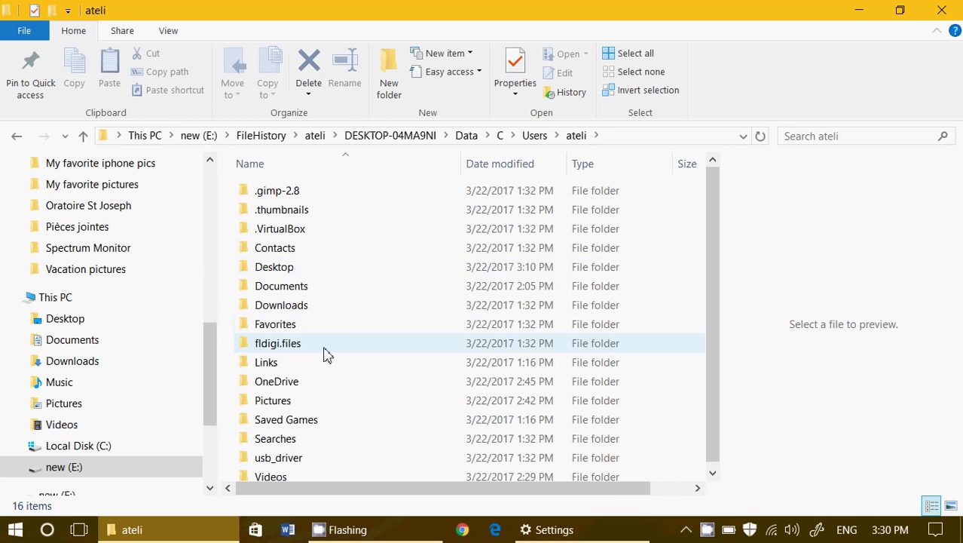
double_click(312, 266)
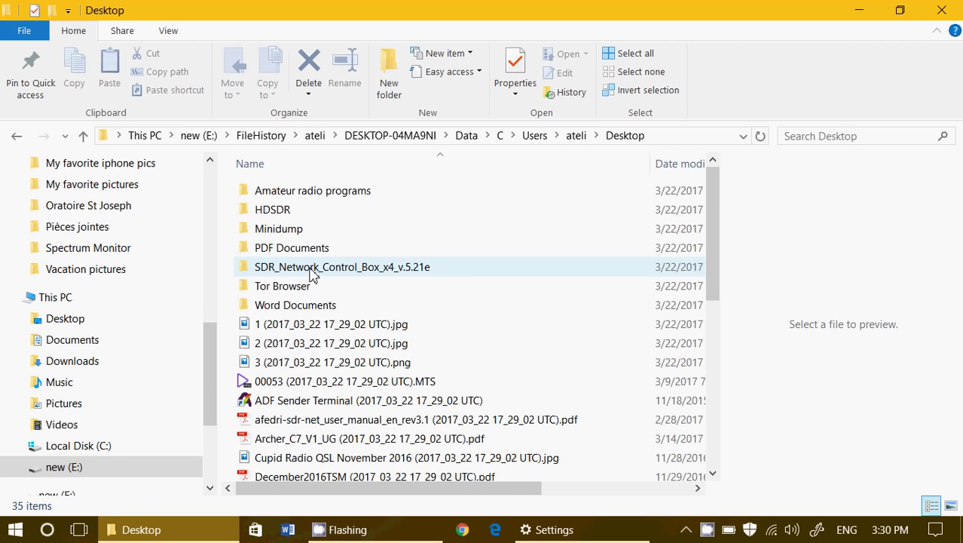
Preview the earlier and later versions of the Word document, then close File Explorer.
scroll(358, 343, "down", 6)
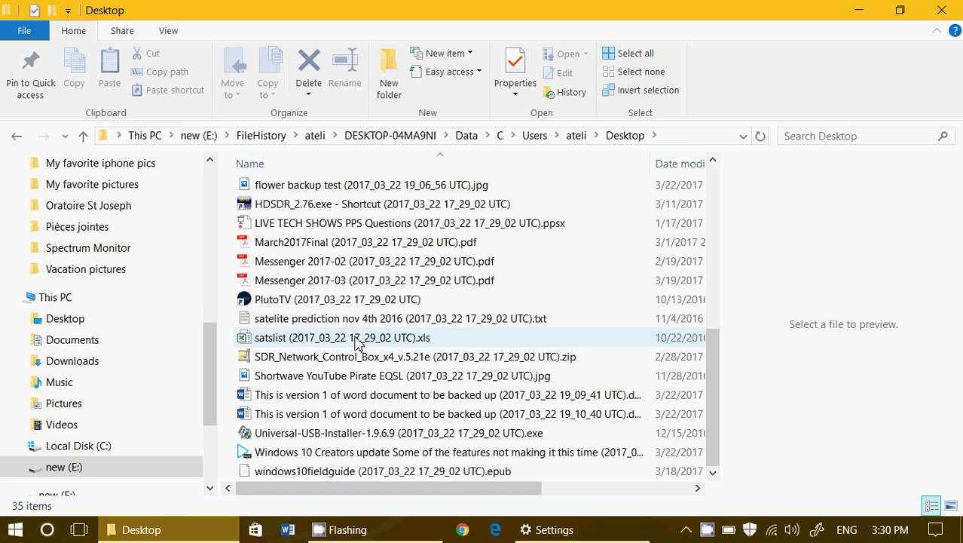
mouse_move(407, 403)
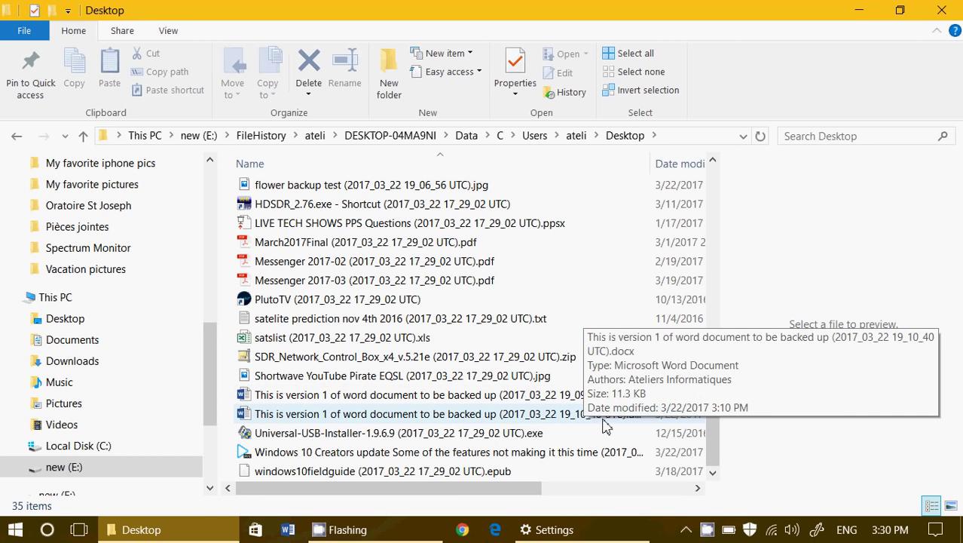
left_click(577, 419)
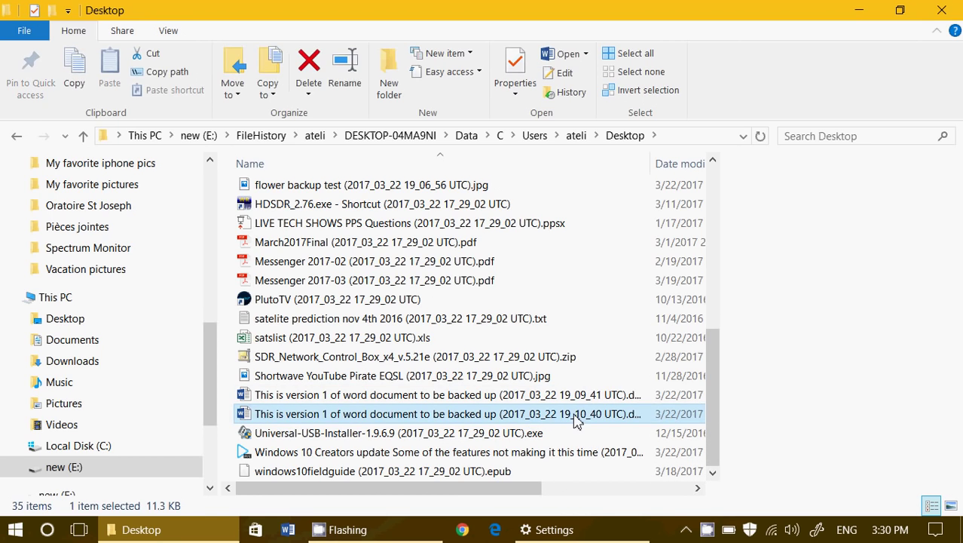
left_click(573, 398)
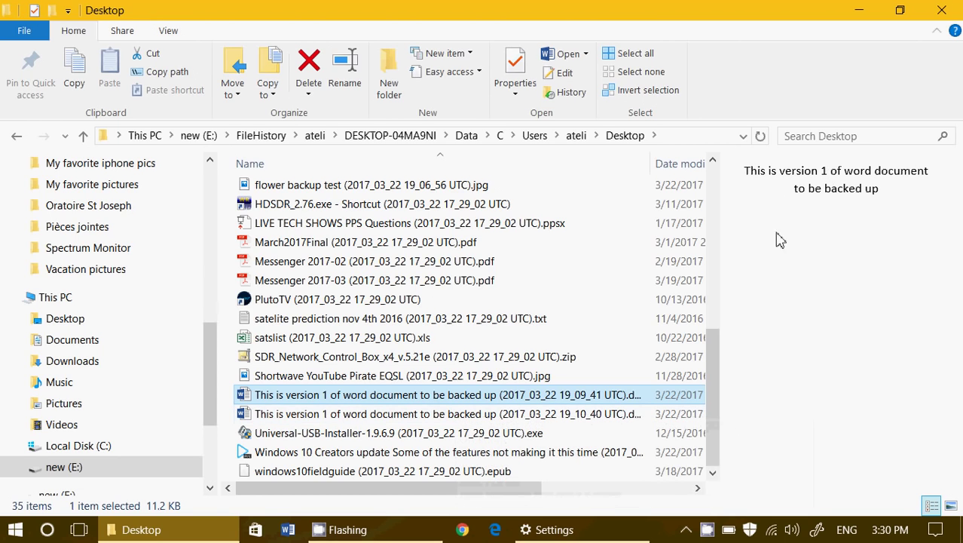
left_click(540, 421)
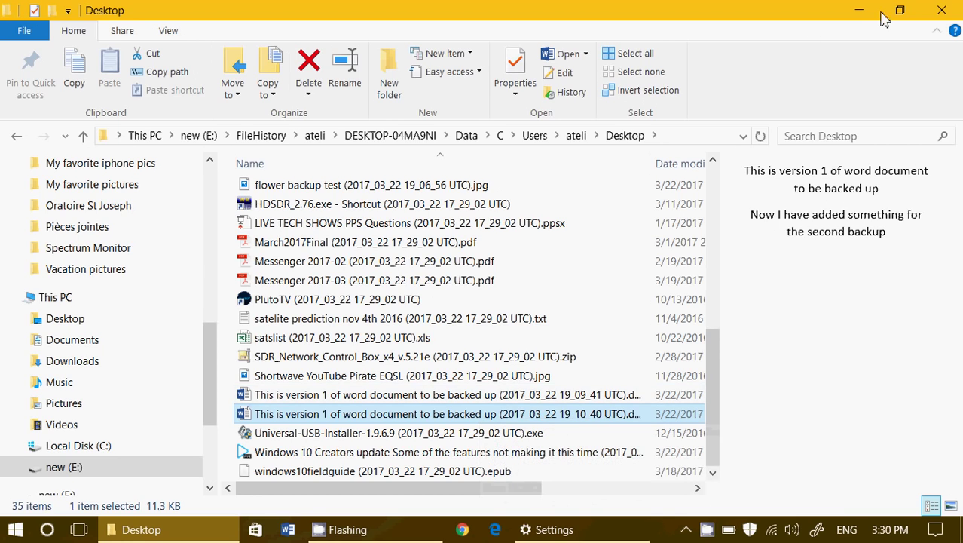
left_click(942, 10)
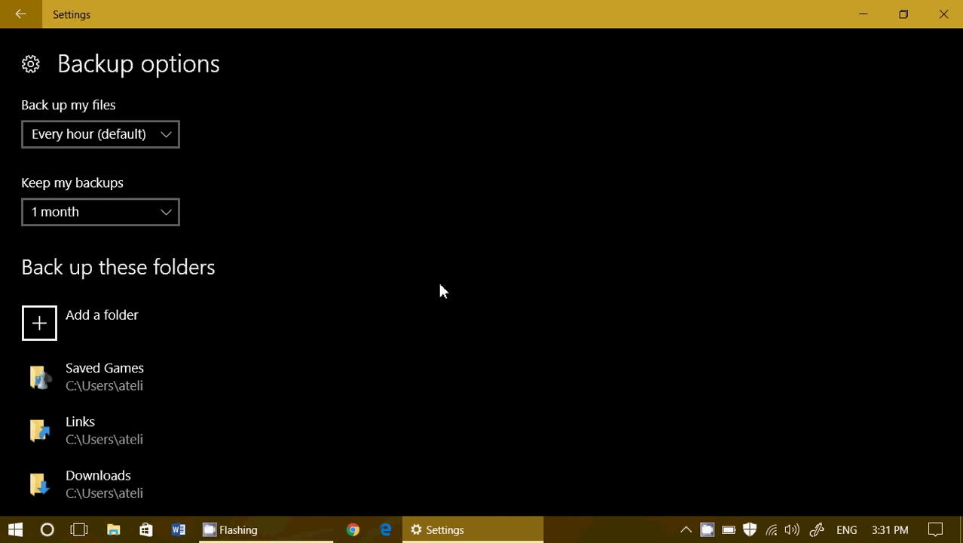
scroll(443, 291, "down", 1)
scroll(320, 278, "up", 2)
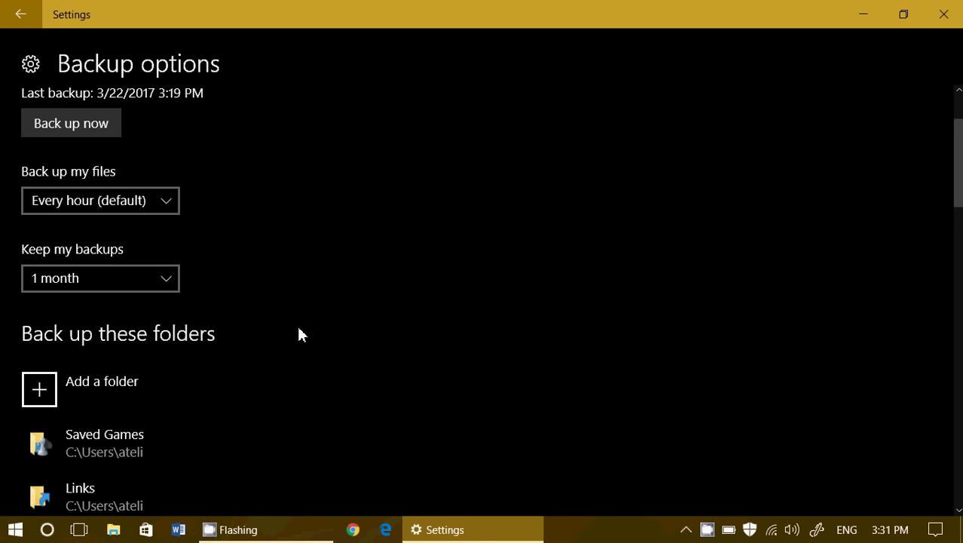
scroll(299, 333, "up", 2)
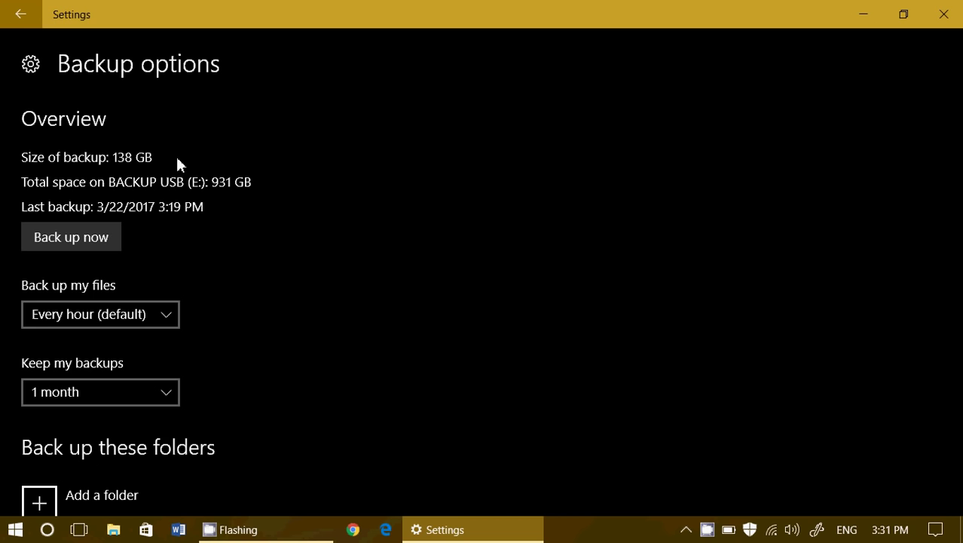
left_click(108, 404)
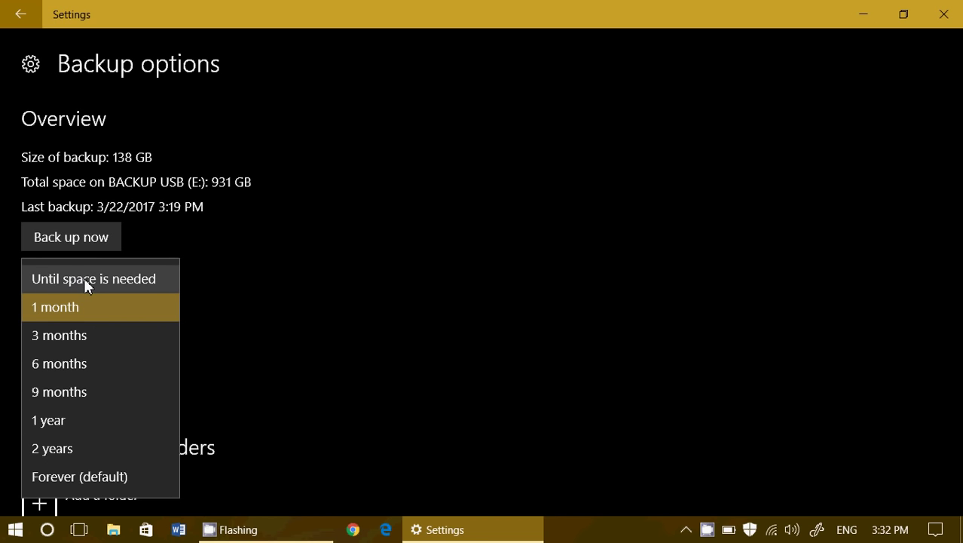
left_click(393, 304)
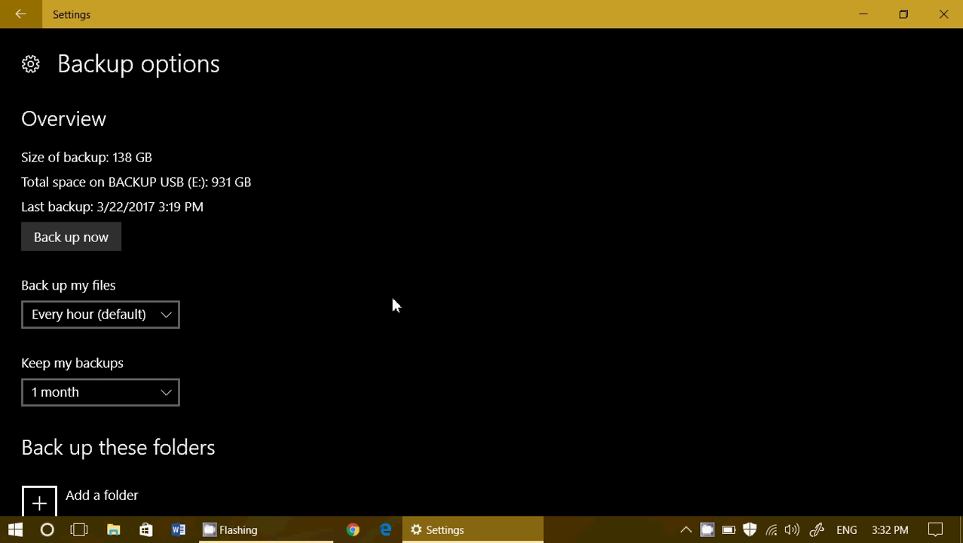
scroll(392, 303, "down", 5)
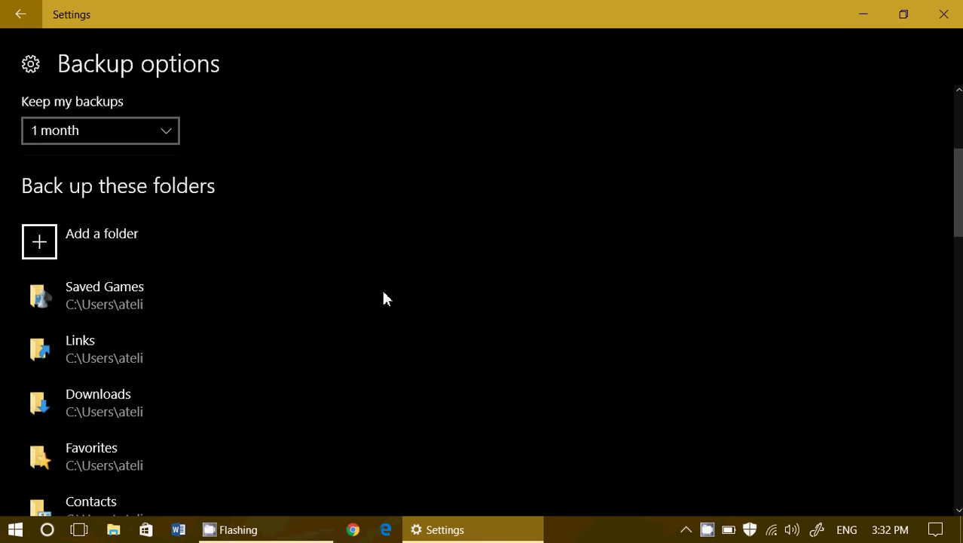
scroll(223, 367, "down", 2)
scroll(224, 376, "down", 8)
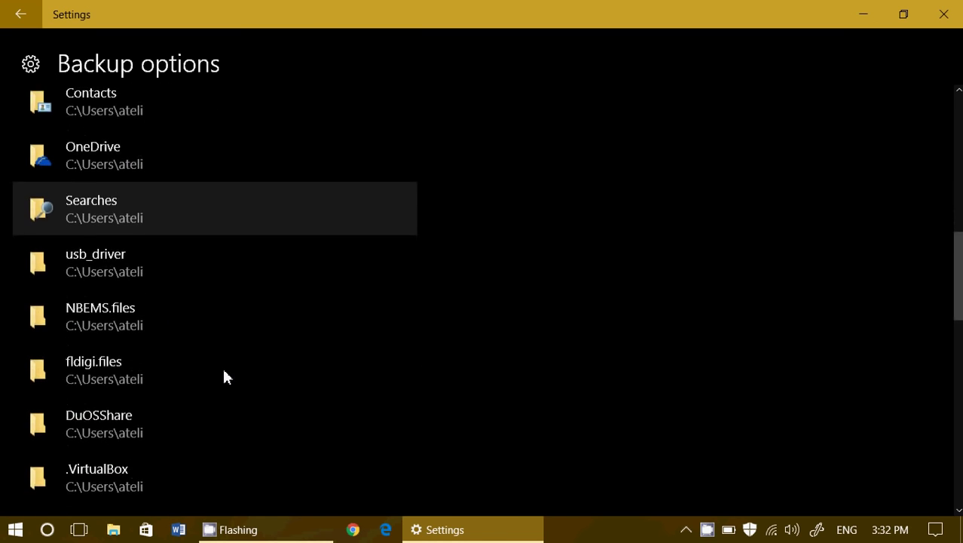
scroll(223, 370, "down", 7)
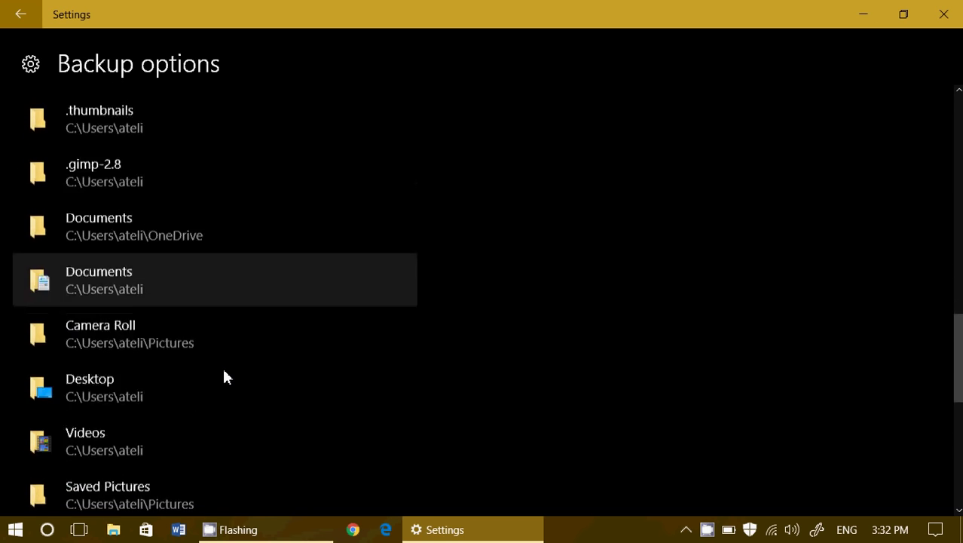
scroll(223, 368, "down", 3)
scroll(223, 368, "up", 20)
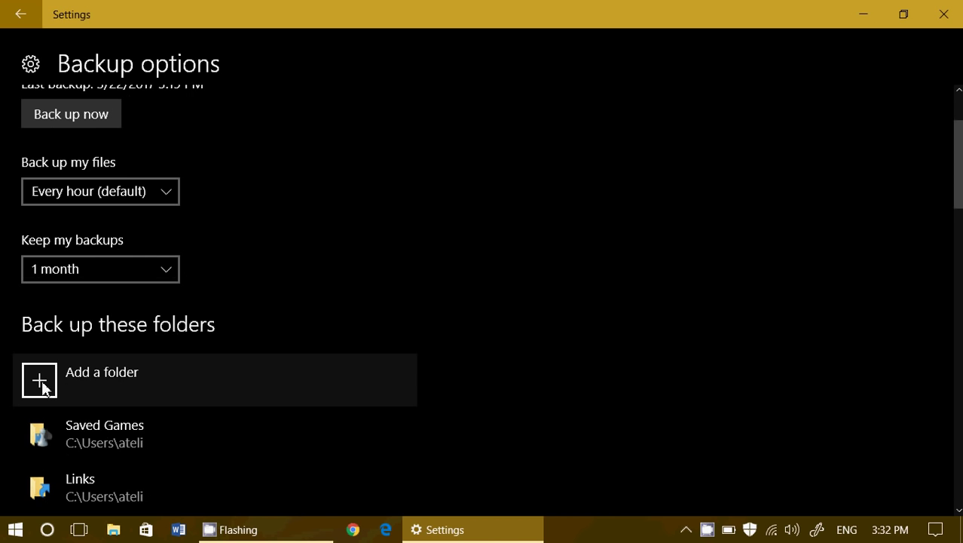
Add a backup folder by selecting Pictures in the Select Folder dialog.
left_click(42, 386)
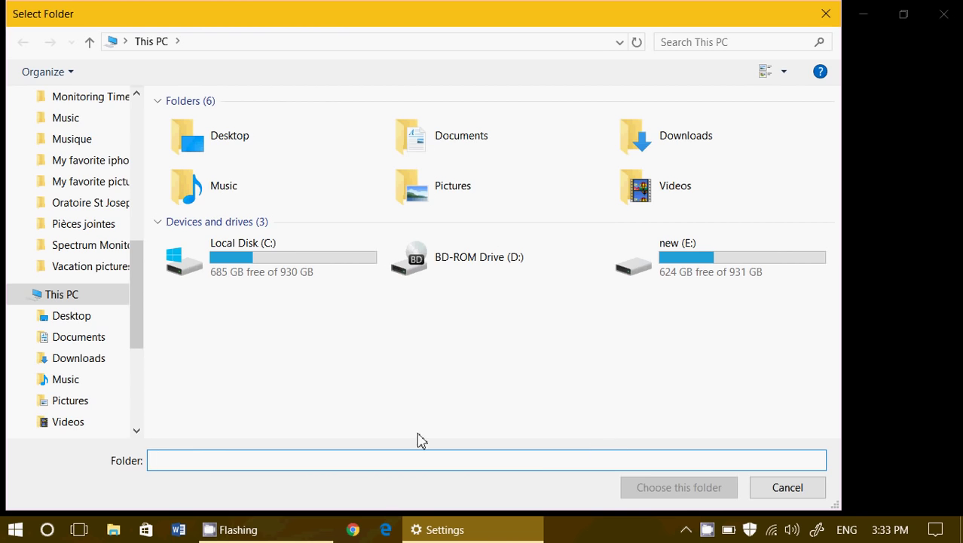
left_click(465, 193)
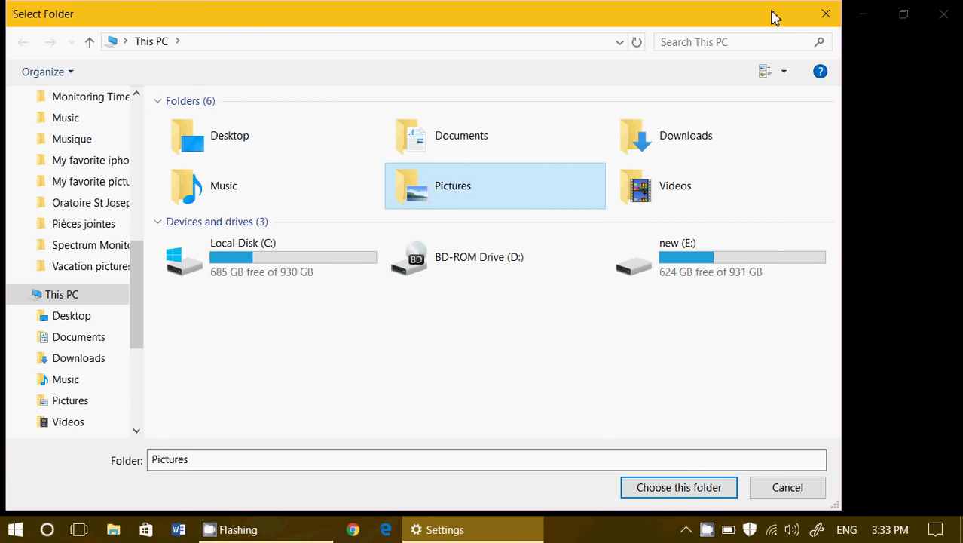
Confirm Pictures as a backed-up folder and remove NBEMS.files from the list.
left_click(827, 16)
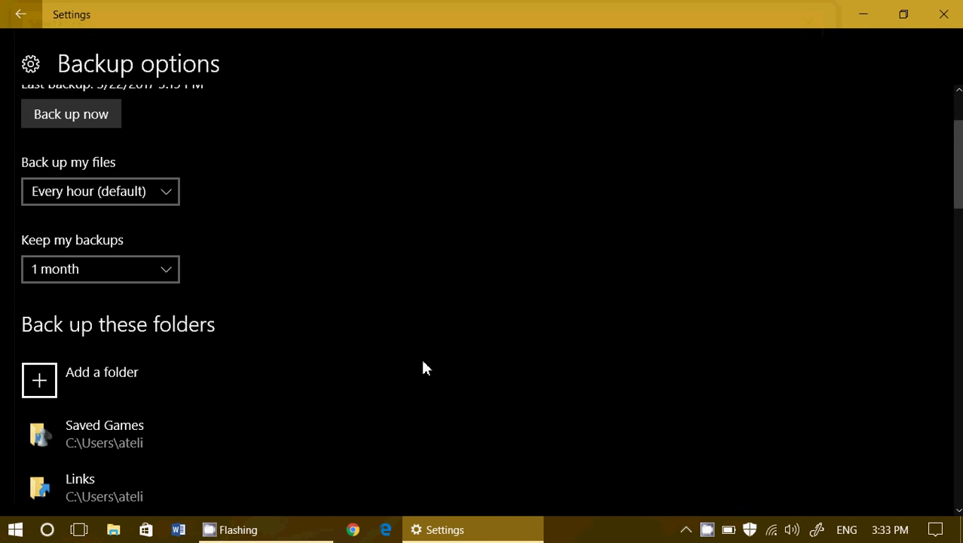
scroll(421, 357, "down", 6)
scroll(171, 341, "down", 3)
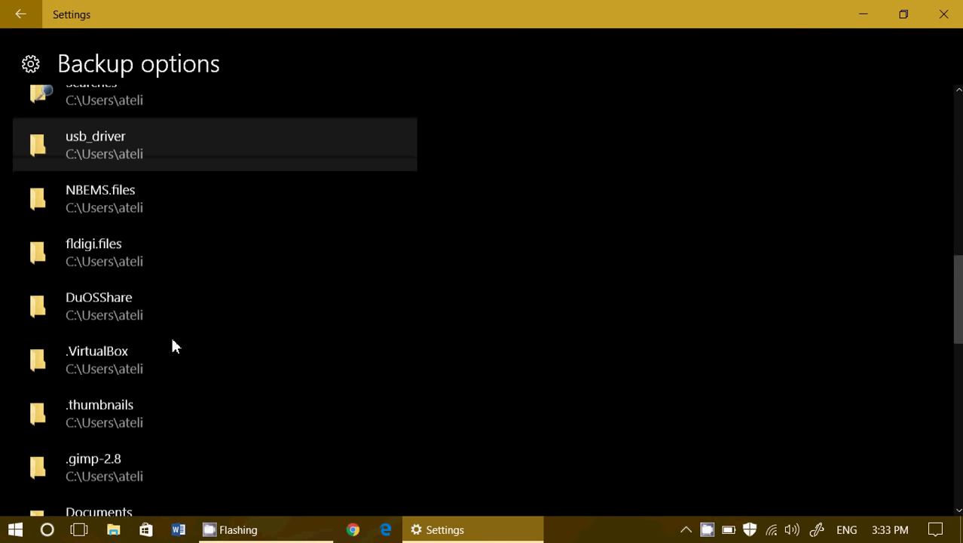
left_click(158, 181)
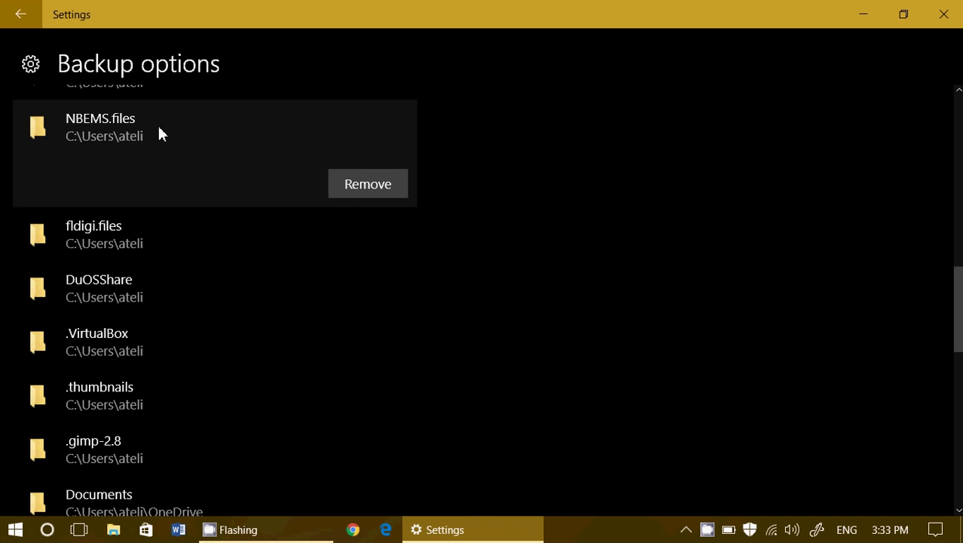
left_click(372, 188)
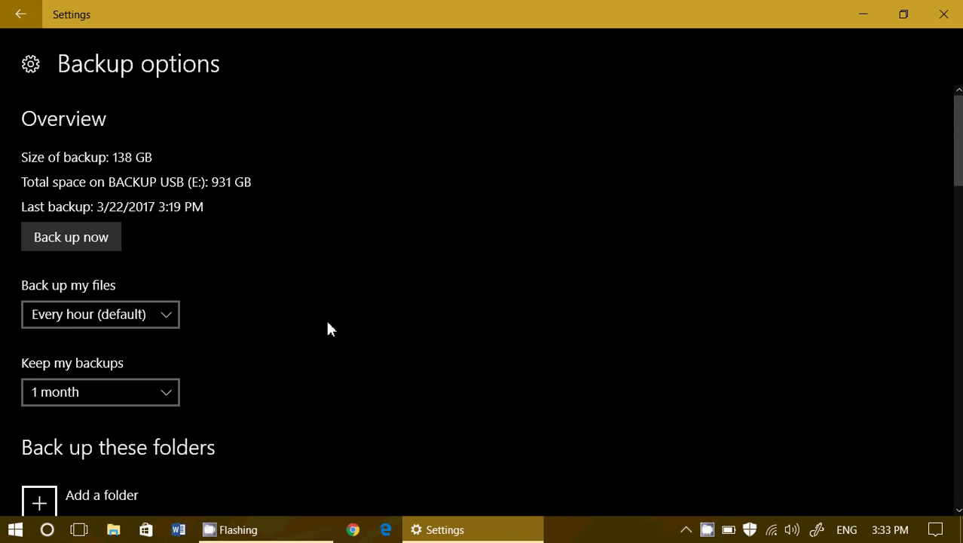
Remove DuOSShare and usb_driver from the folders being backed up.
scroll(328, 327, "down", 5)
scroll(329, 327, "down", 5)
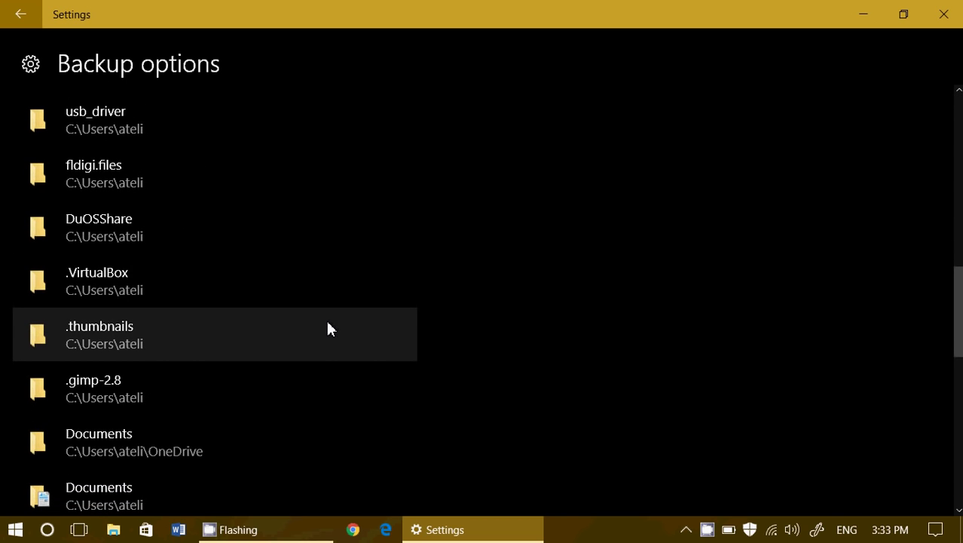
left_click(226, 239)
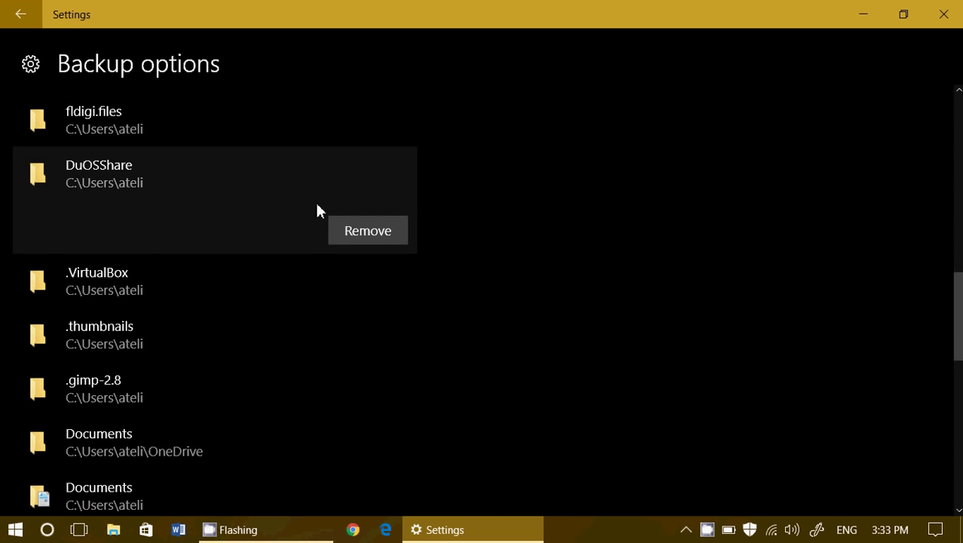
left_click(368, 232)
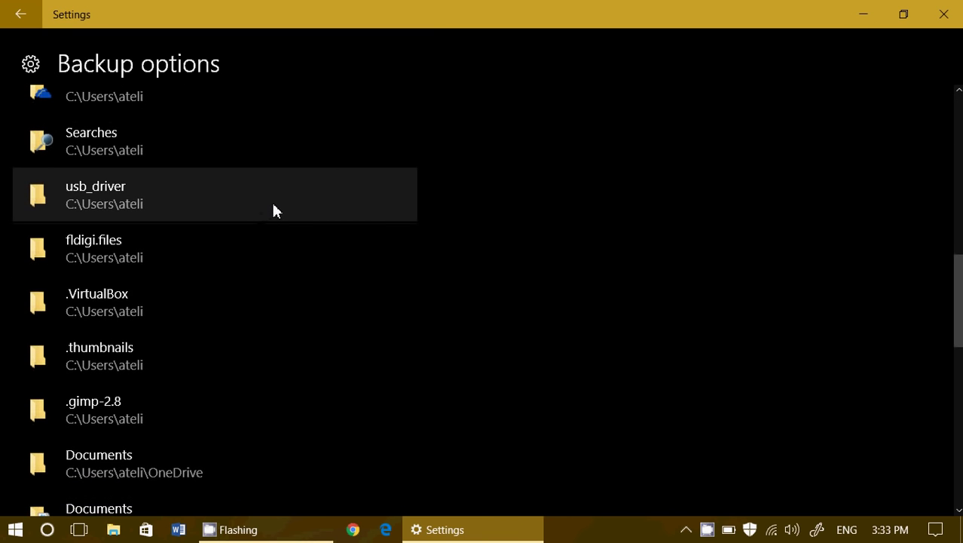
left_click(277, 203)
left_click(377, 201)
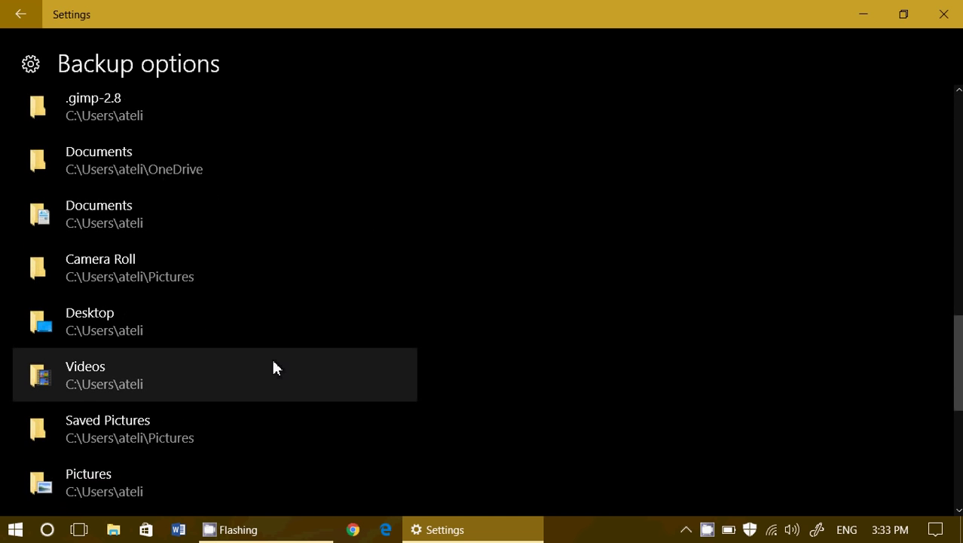
scroll(273, 367, "down", 3)
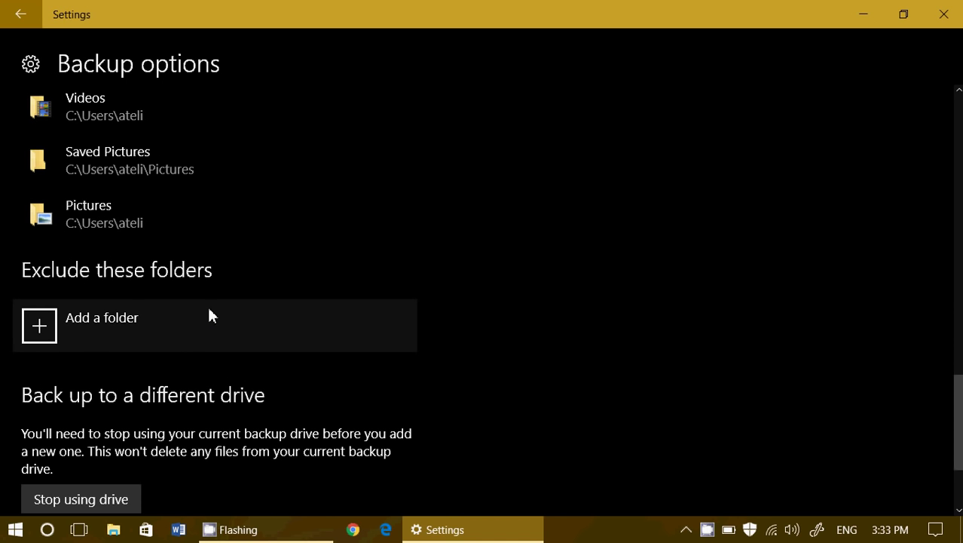
scroll(502, 403, "down", 3)
scroll(502, 403, "up", 2)
scroll(504, 408, "up", 1)
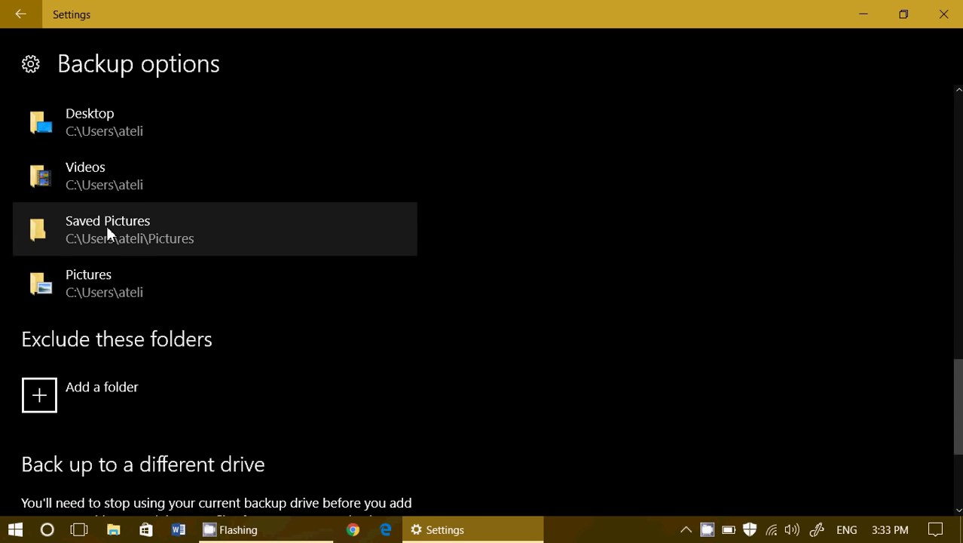
scroll(355, 196, "up", 1)
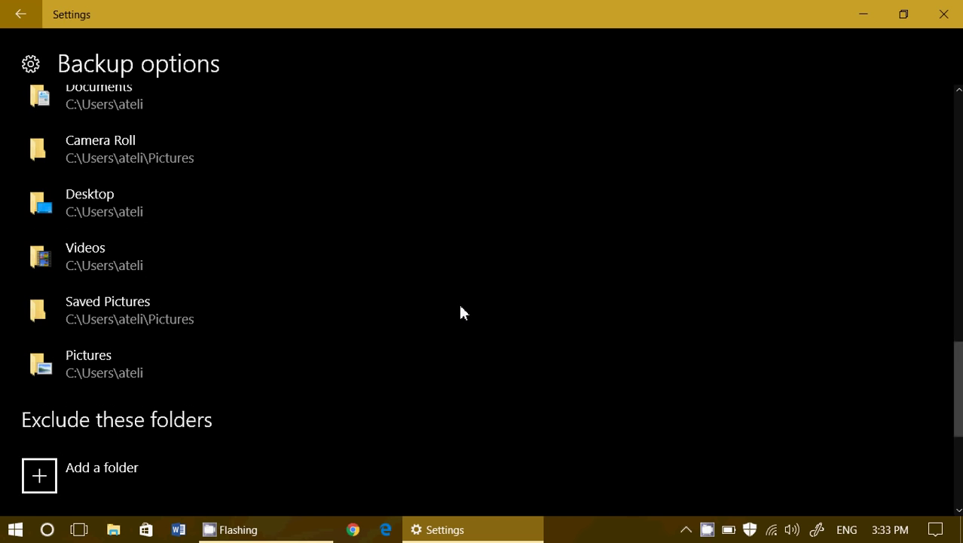
scroll(462, 312, "down", 2)
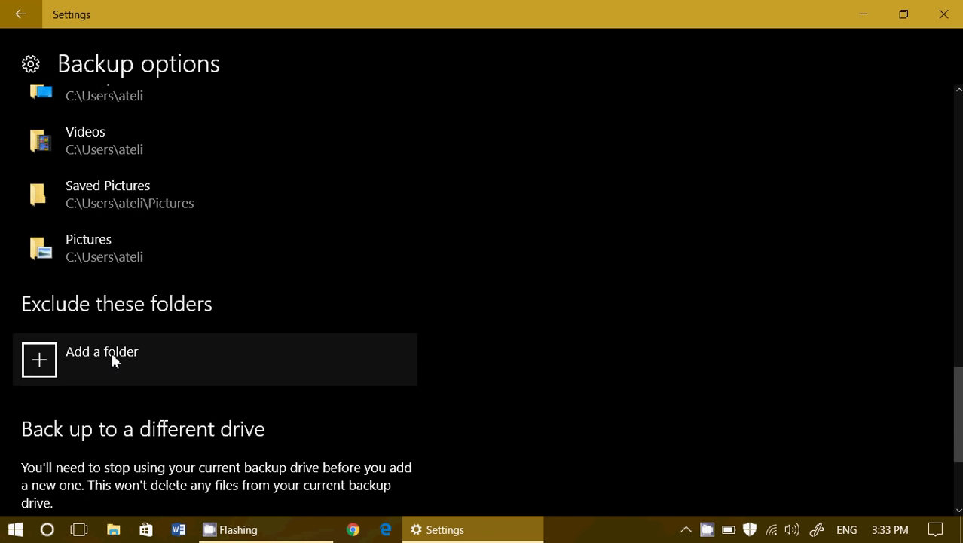
scroll(424, 372, "down", 3)
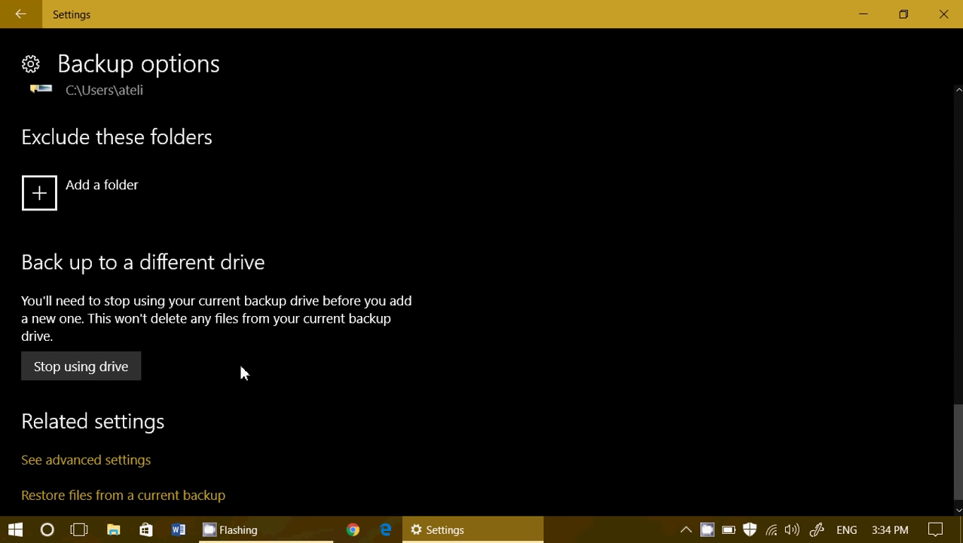
scroll(241, 371, "up", 20)
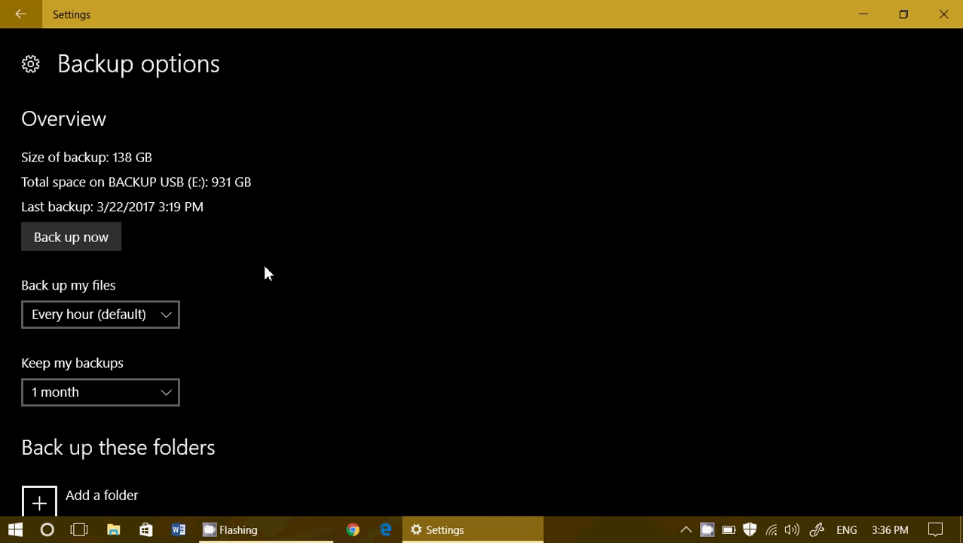
Run Back up now so the latest backup completes at 3/22/2017 3:36 PM.
left_click(76, 233)
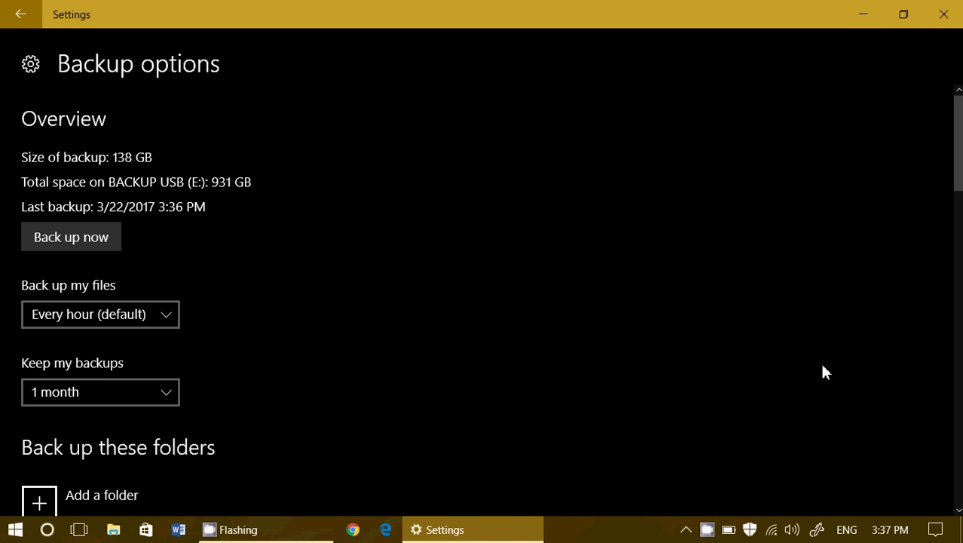
Close Settings and restore the CamStudio recorder window from its taskbar icon.
left_click(951, 10)
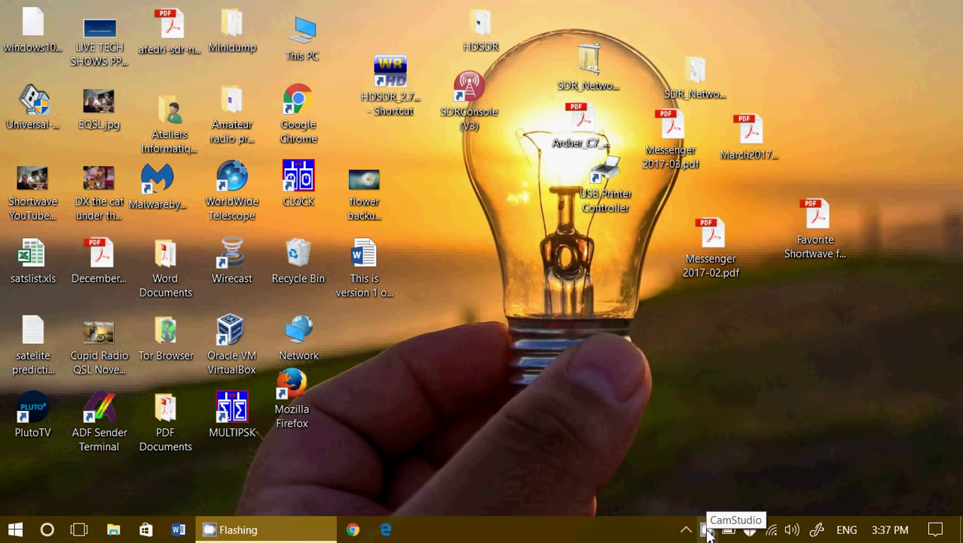
left_click(707, 531)
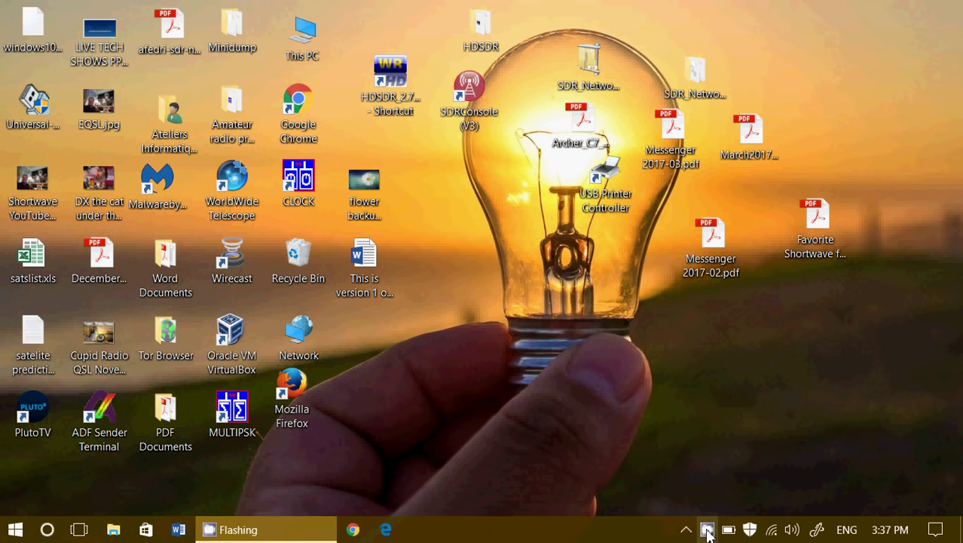
left_click(707, 531)
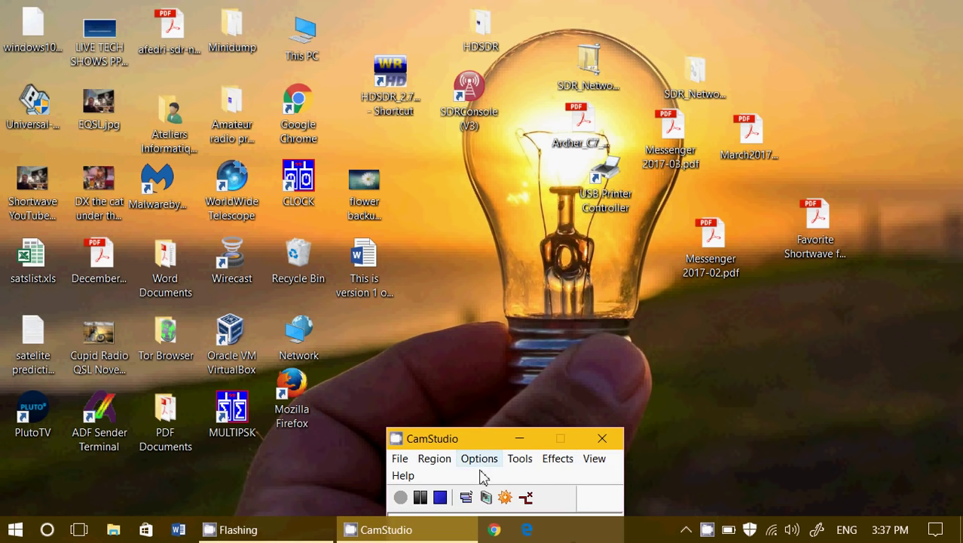